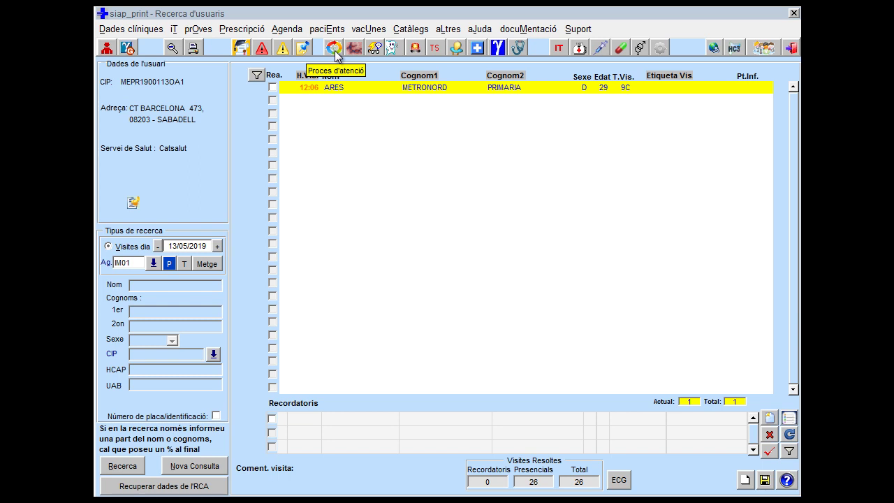
# Step: Open the patient's nursing care plan (Pla de Cures) by way of the health problems follow-up and Intel·ligència Activa Clínica
pyautogui.click(518, 48)
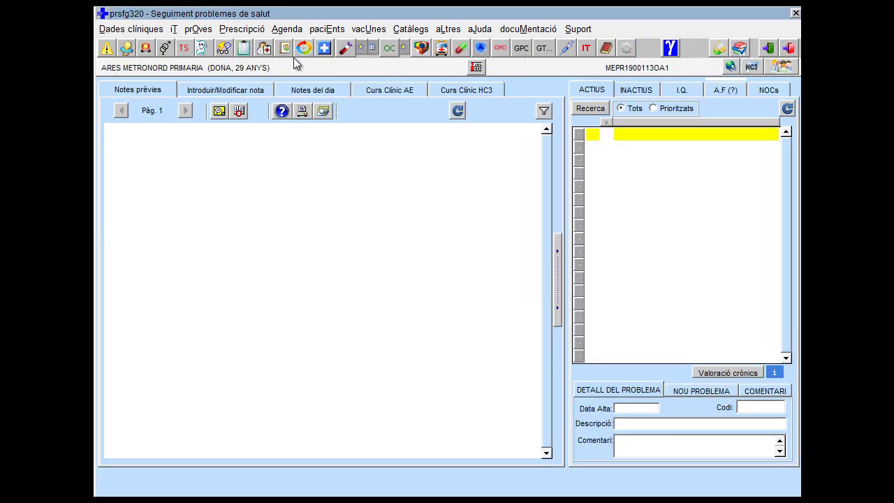
pyautogui.click(668, 52)
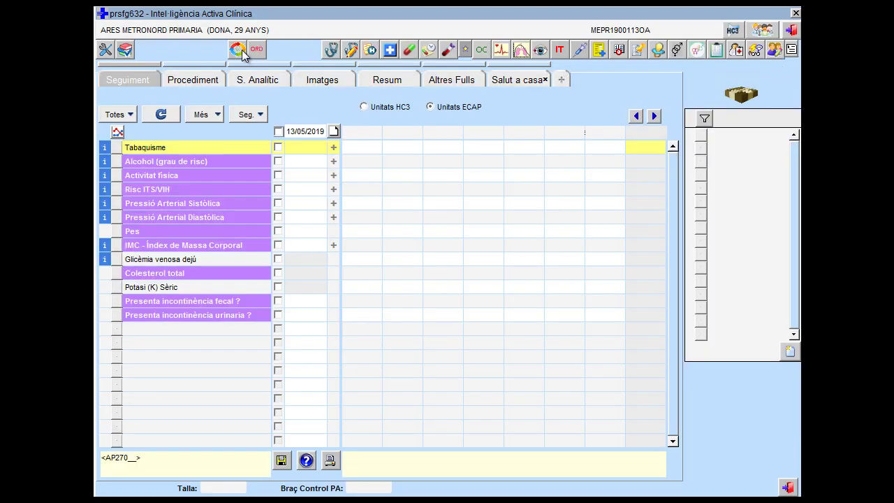
pyautogui.click(238, 51)
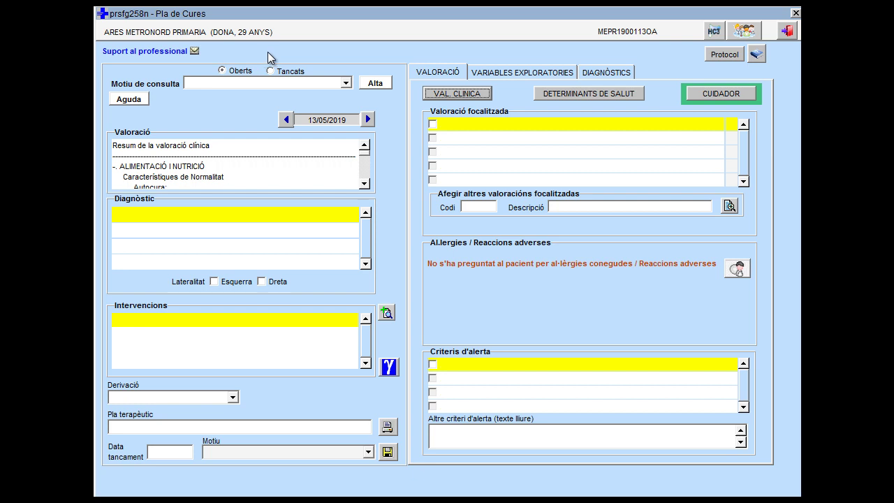
# Step: Open the overview of completed clinical assessments and read the details of the Nutrició, Repòs and Seguretat entries dated 13/05/2019
pyautogui.click(451, 95)
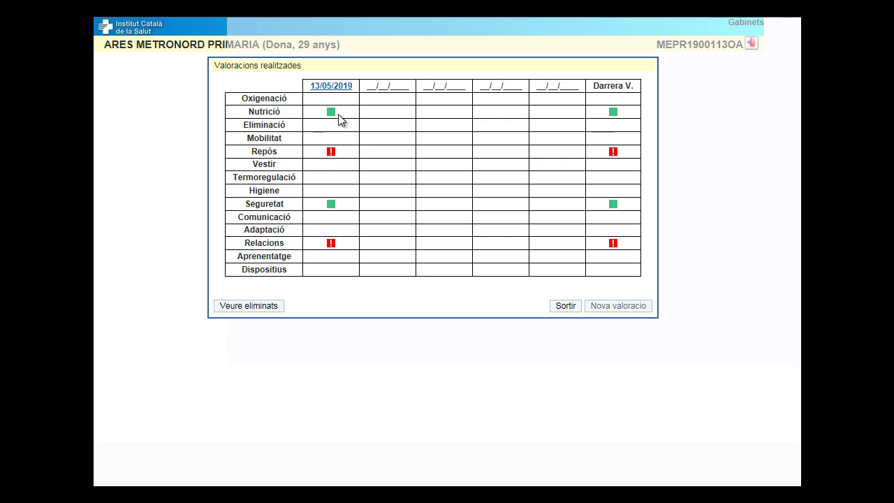
pyautogui.moveTo(334, 118)
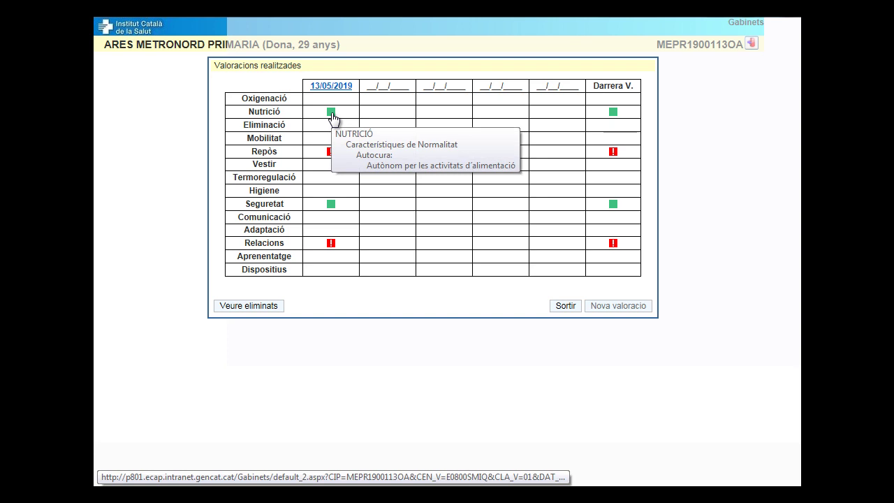
pyautogui.moveTo(332, 153)
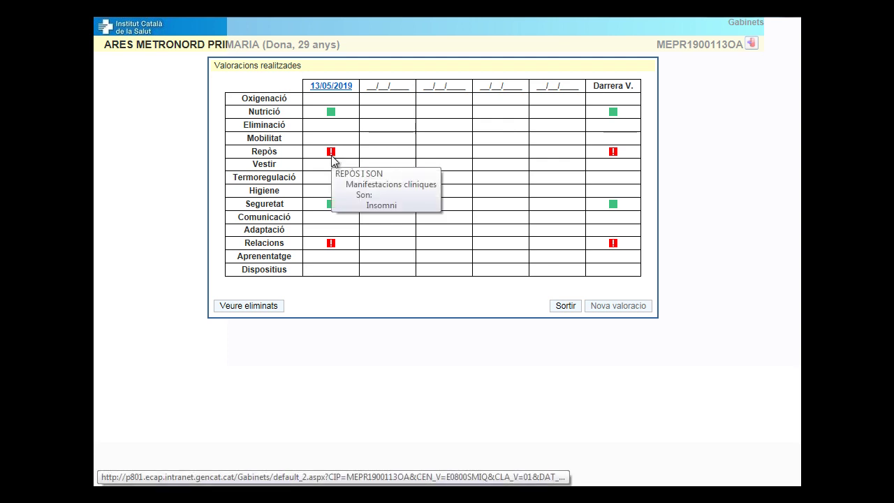
pyautogui.moveTo(331, 208)
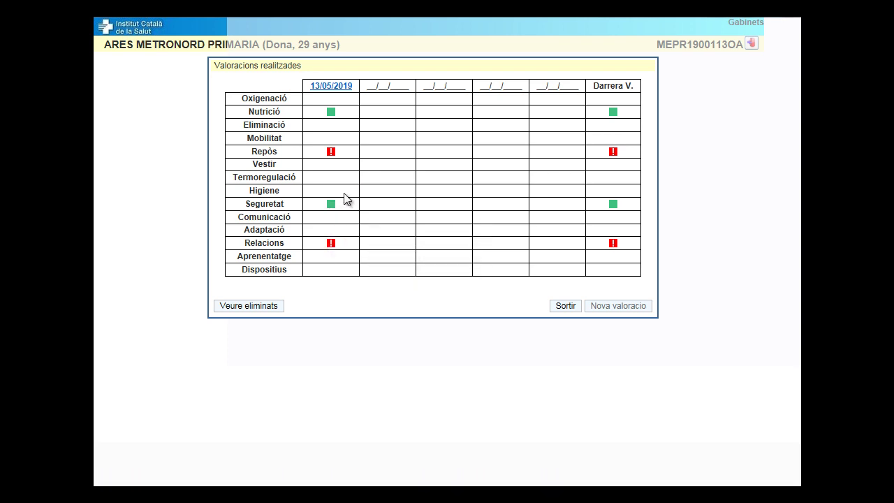
# Step: In the 13/05/2019 assessment's hygiene section, mark "Pell íntegra, normocolorida, hidratada" and "Dificultat lleu per realitzar la higiene"
pyautogui.click(331, 87)
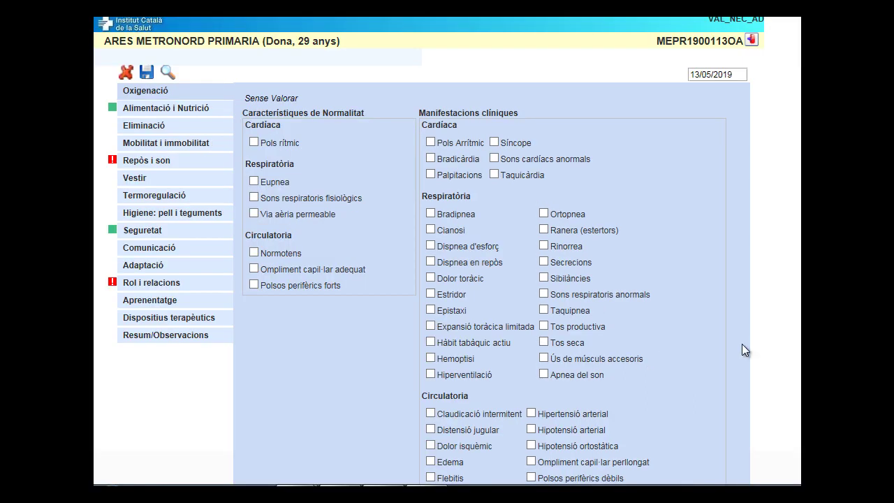
pyautogui.click(223, 212)
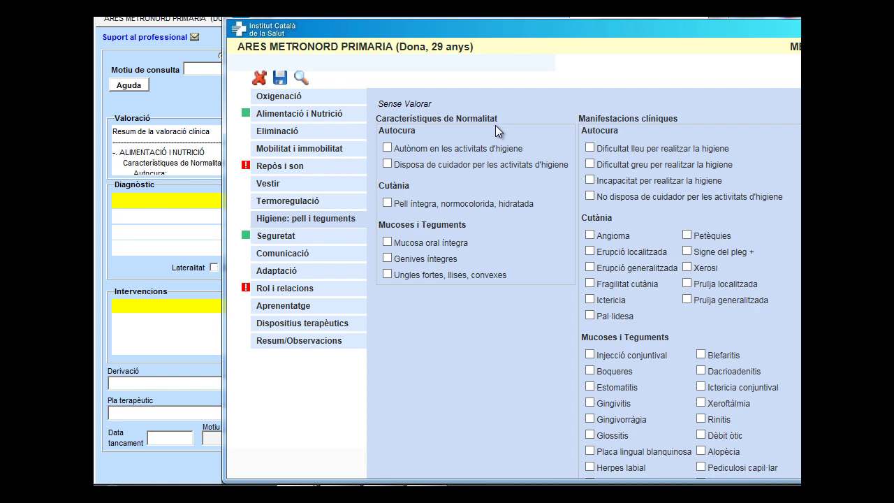
pyautogui.click(388, 201)
pyautogui.click(590, 149)
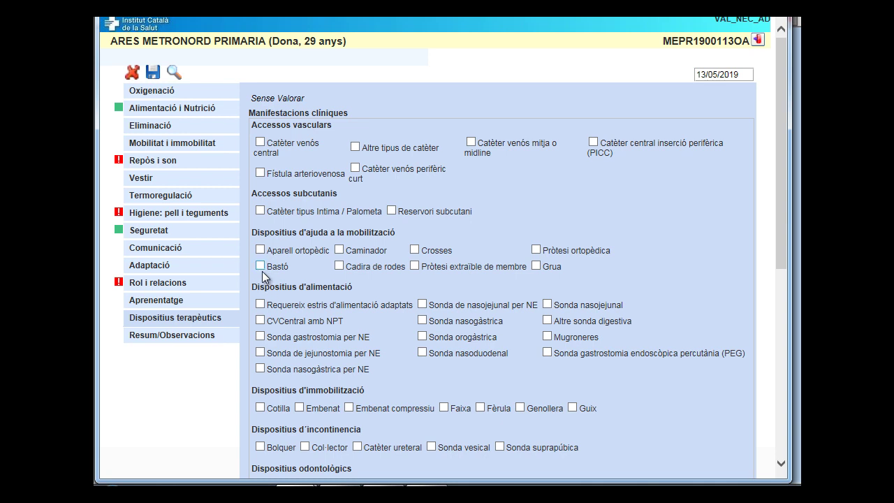
# Step: Mark Bastó, Bolquer and Pròtesi auditiva as the patient's therapeutic devices in the clinical assessment
pyautogui.click(258, 266)
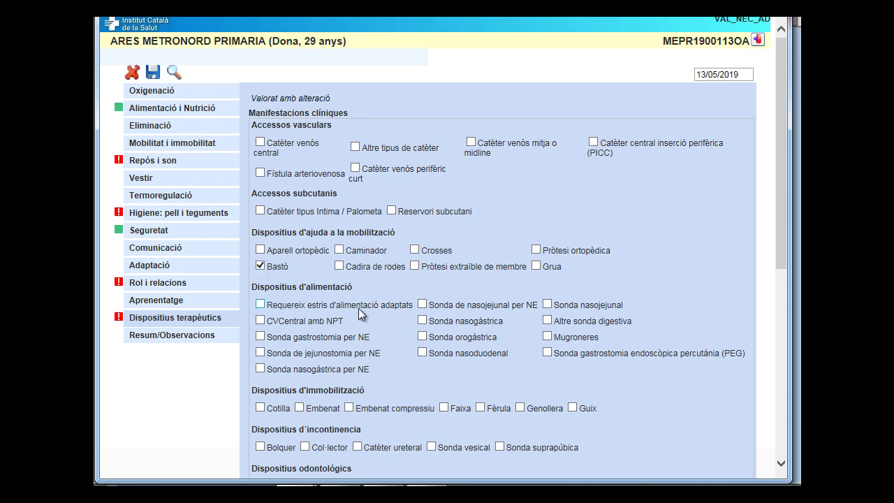
pyautogui.scroll(-1, 379, 348)
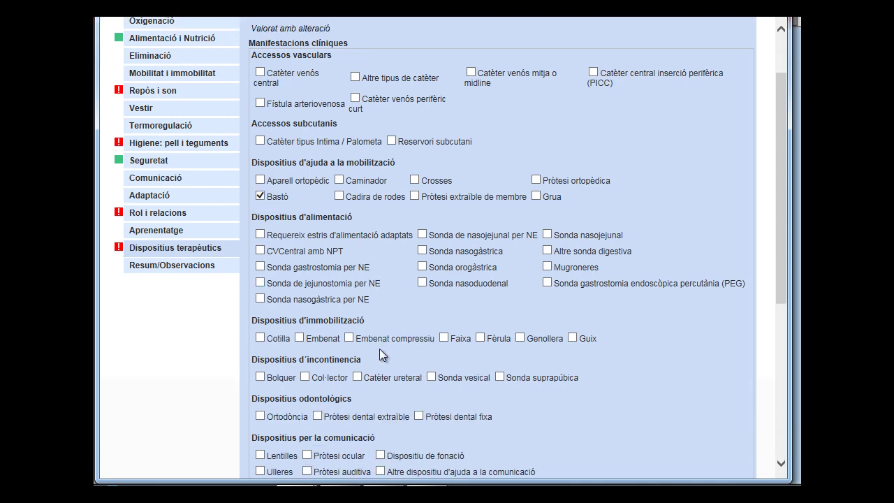
pyautogui.click(261, 376)
pyautogui.scroll(-1, 371, 388)
pyautogui.click(308, 402)
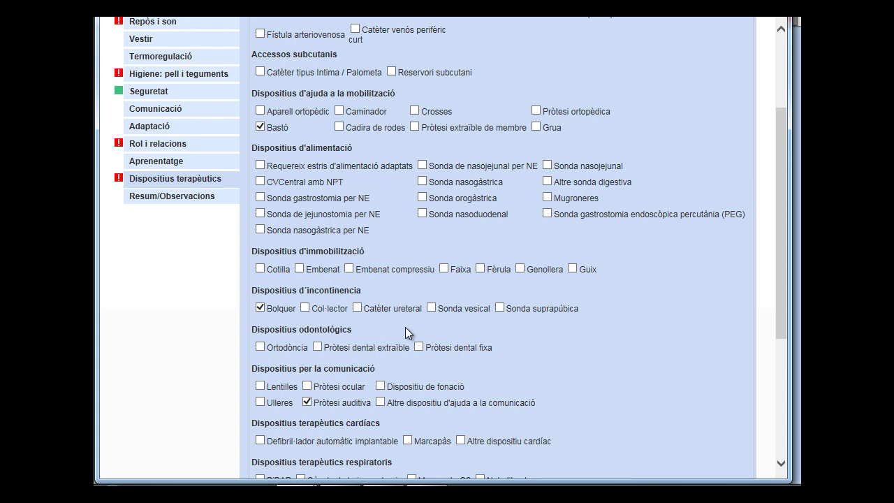
pyautogui.scroll(1, 405, 328)
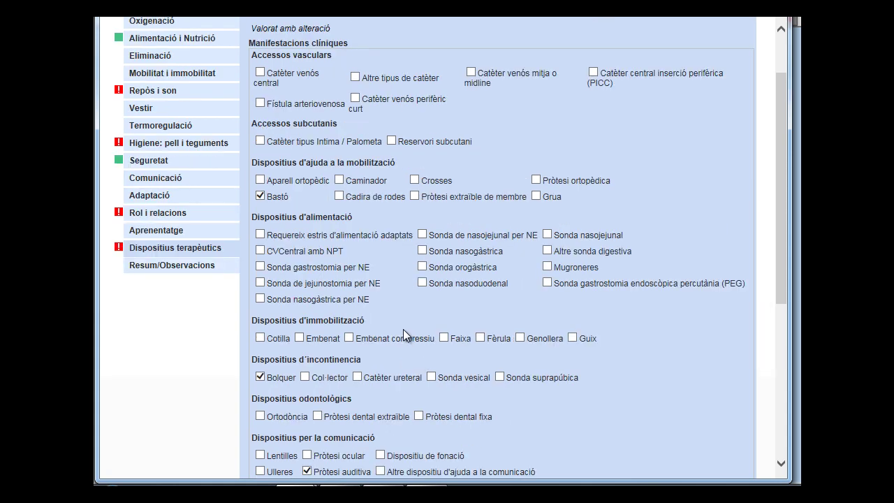
pyautogui.scroll(1, 403, 329)
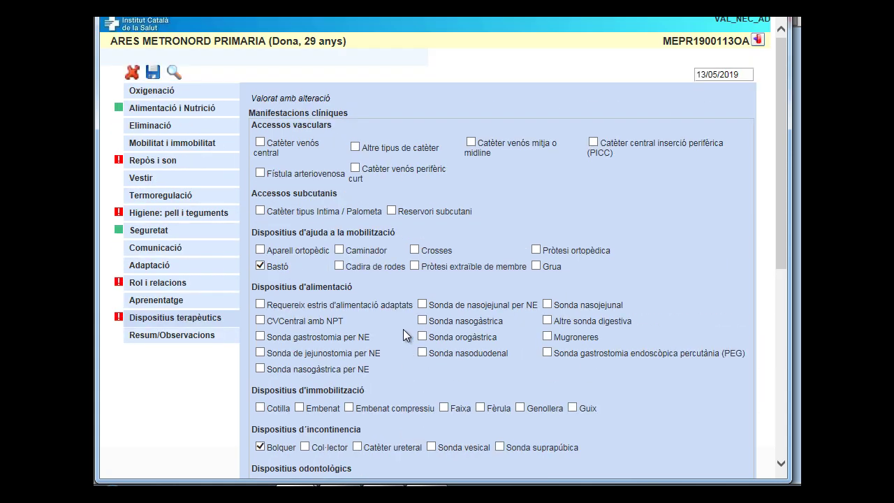
# Step: Enter "vbvcvb" as the professional's observations in Resum/Observacions and save the clinical assessment
pyautogui.click(183, 336)
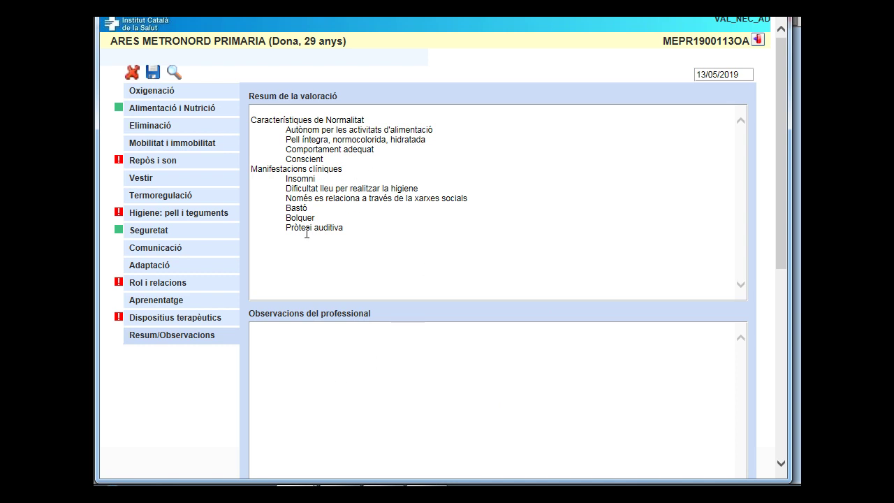
pyautogui.write('vbvcvb')
pyautogui.click(152, 74)
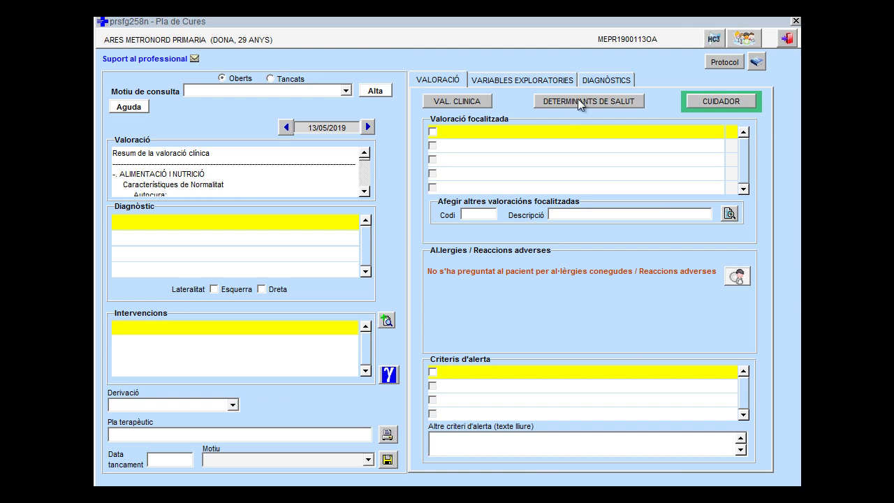
# Step: Open the health determinants scales and start a new Det. Salut assessment for the patient
pyautogui.click(575, 101)
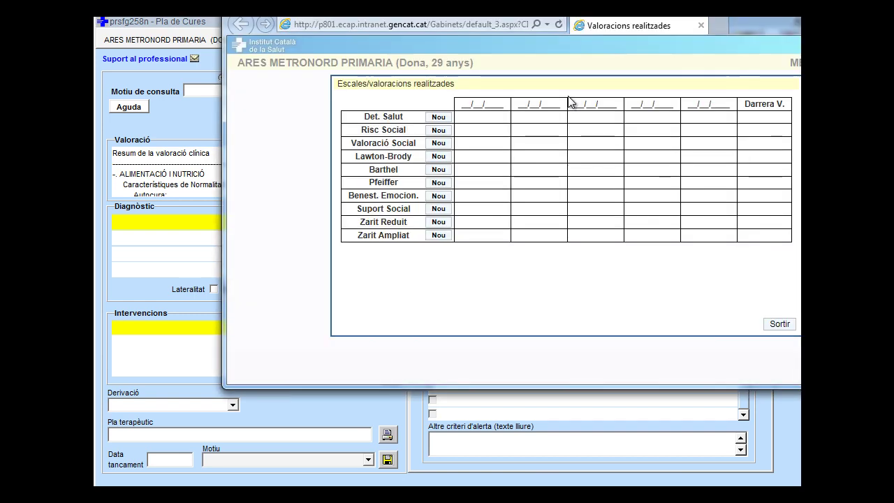
pyautogui.moveTo(681, 17); pyautogui.dragTo(558, 25)
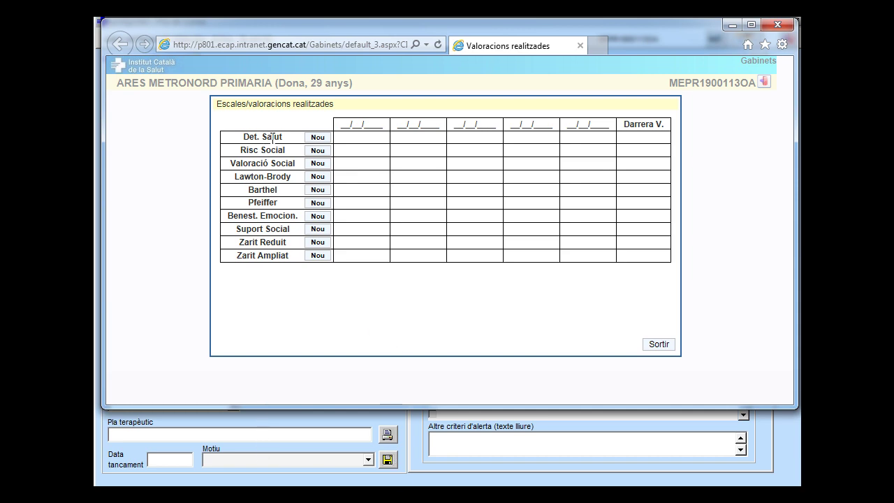
pyautogui.click(318, 137)
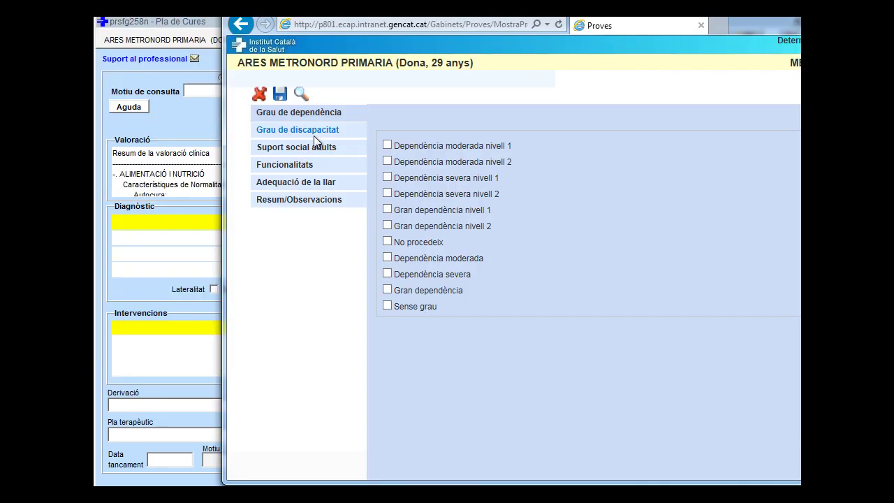
pyautogui.doubleClick(437, 19)
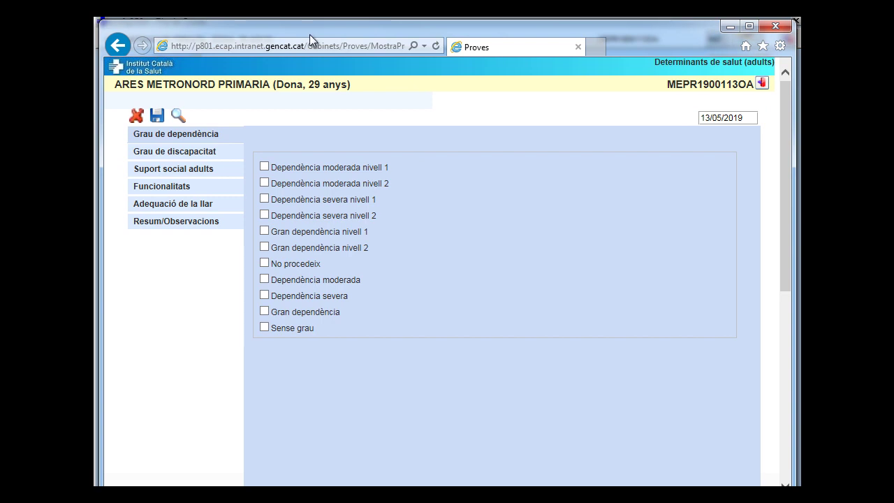
# Step: View the Suport social adults and Adequació de la llar sections, then save the health determinants assessment and exit to the care plan
pyautogui.click(202, 172)
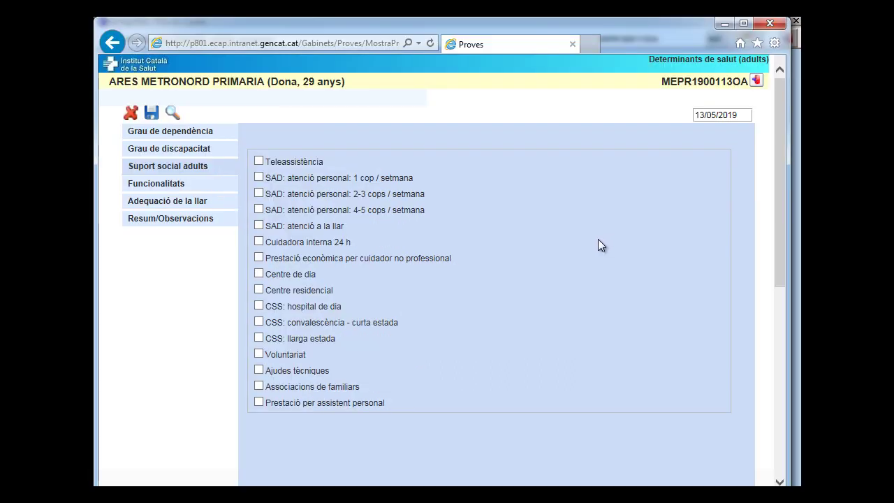
pyautogui.click(198, 204)
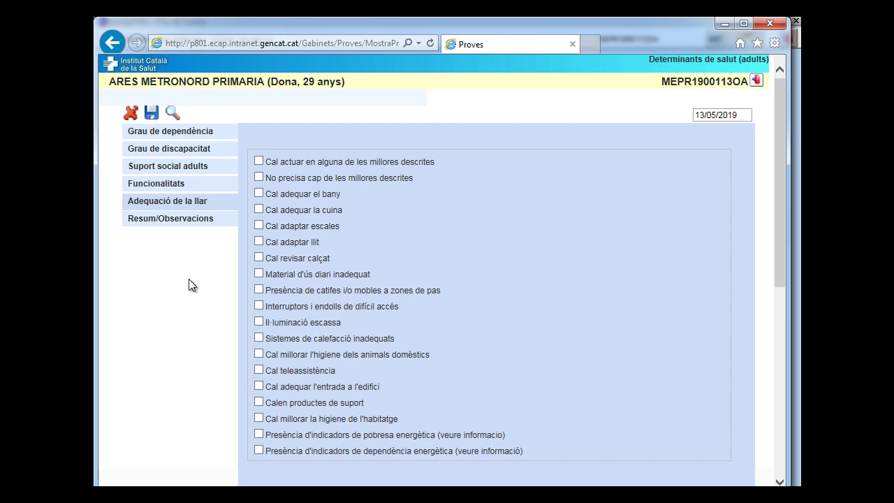
pyautogui.click(151, 113)
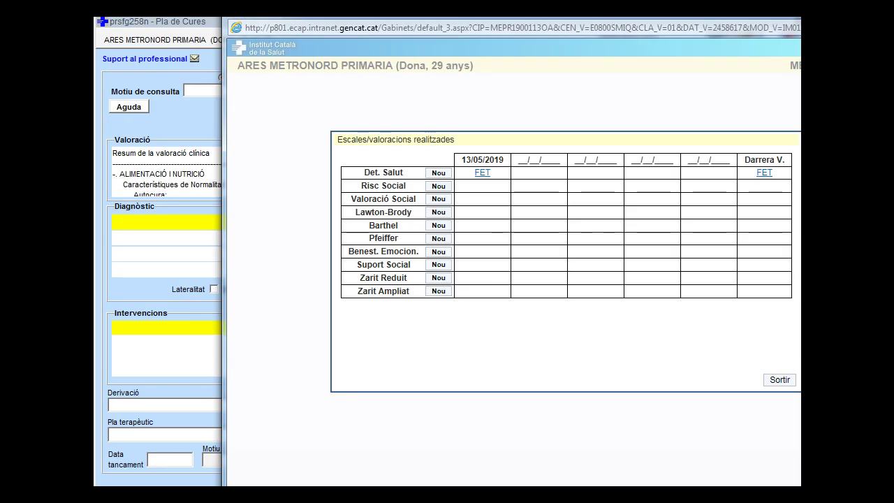
pyautogui.click(775, 379)
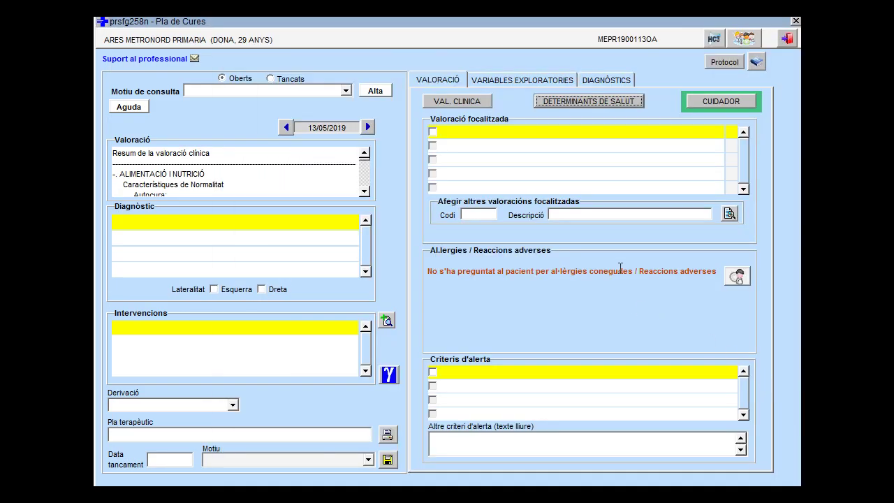
# Step: View the caregiver data and the main caregiver's assessments by date, then return to the care plan
pyautogui.click(718, 99)
pyautogui.click(563, 274)
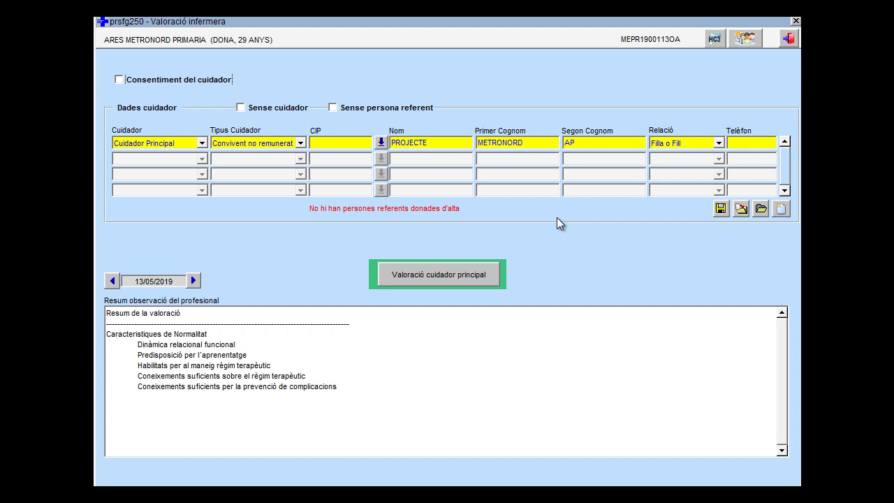
pyautogui.click(434, 274)
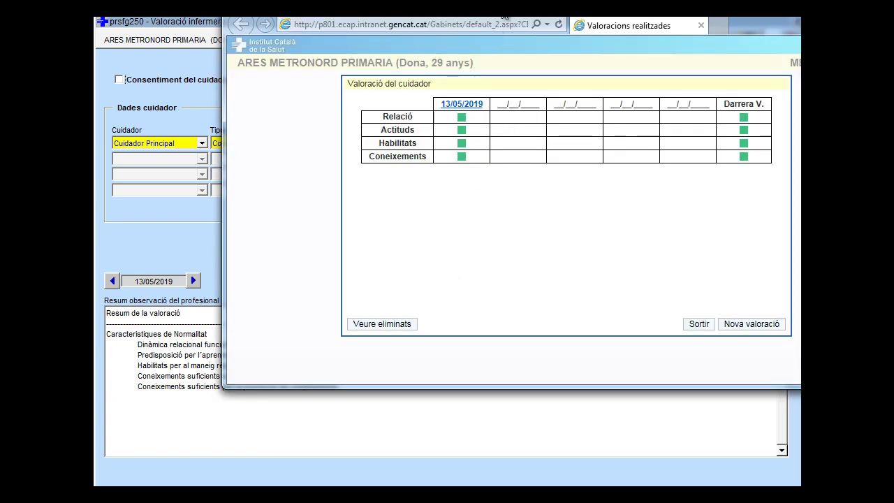
pyautogui.moveTo(503, 19); pyautogui.dragTo(376, 32)
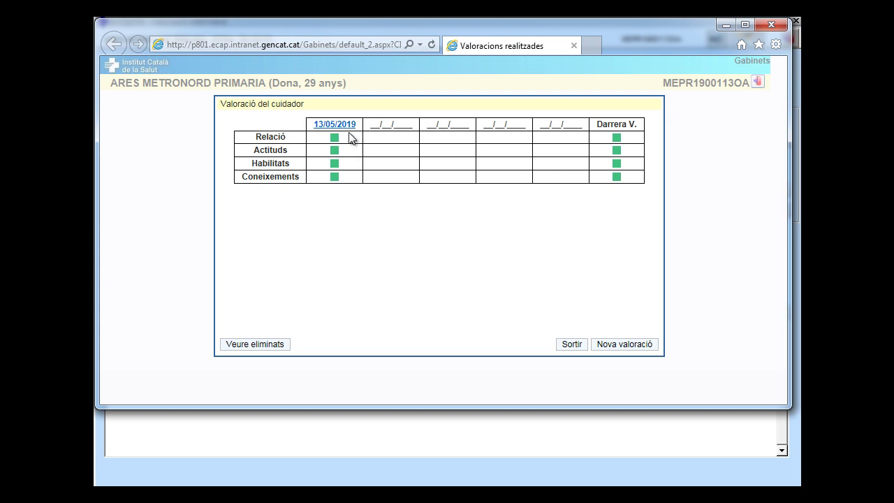
pyautogui.click(572, 345)
pyautogui.click(567, 281)
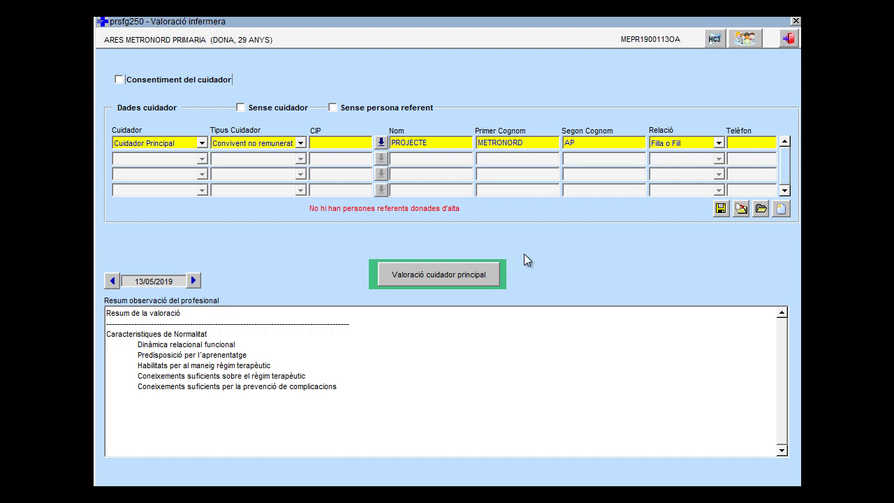
pyautogui.click(787, 40)
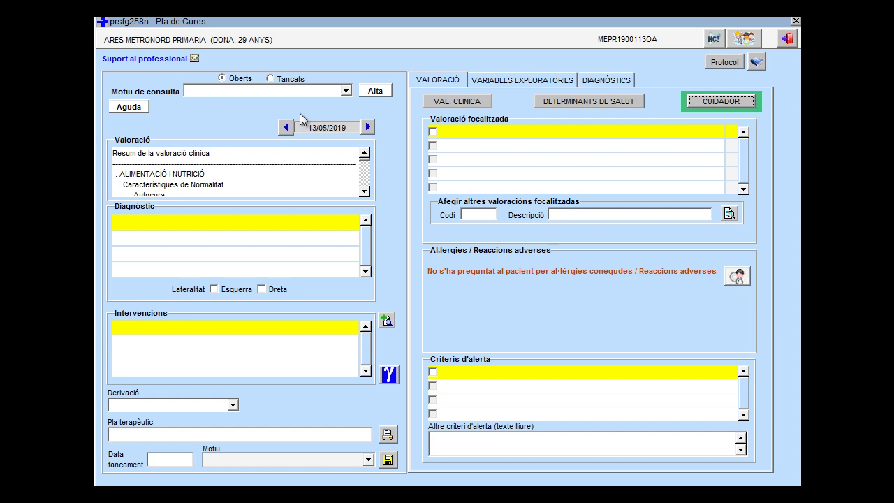
# Step: Read the full clinical assessment summary from the care plan, close it and go to the Pla terapèutic field
pyautogui.doubleClick(279, 176)
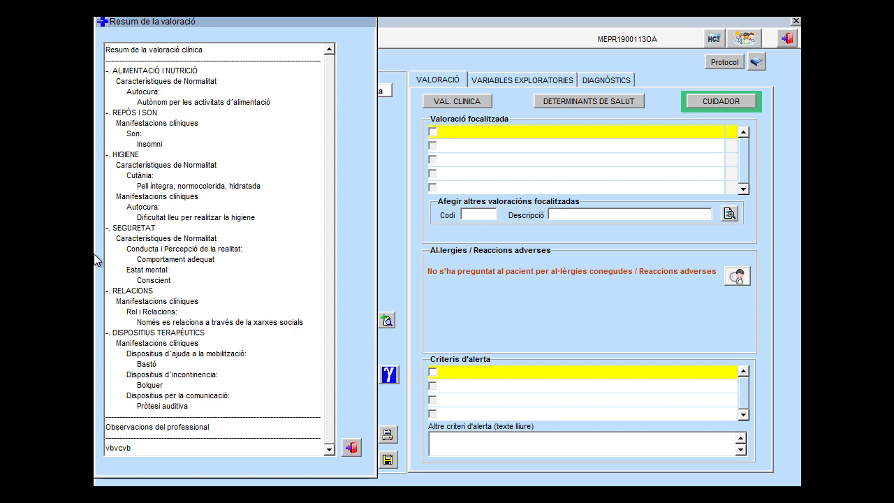
pyautogui.click(351, 447)
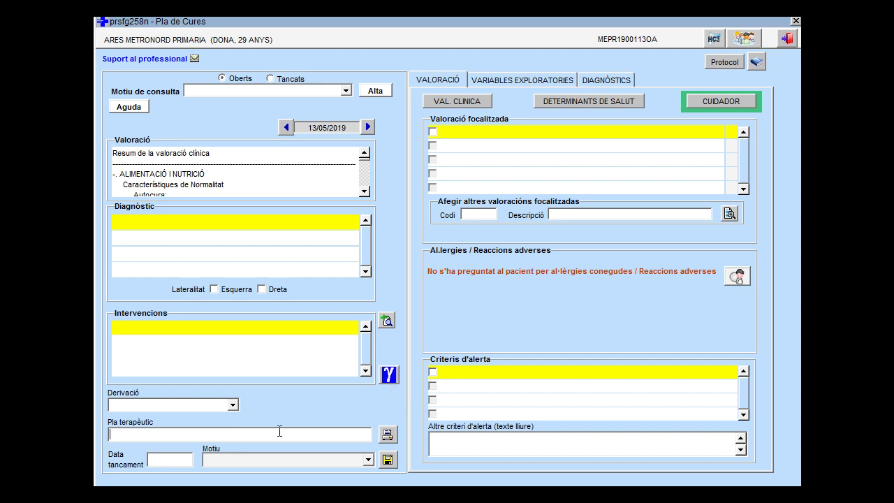
pyautogui.click(253, 435)
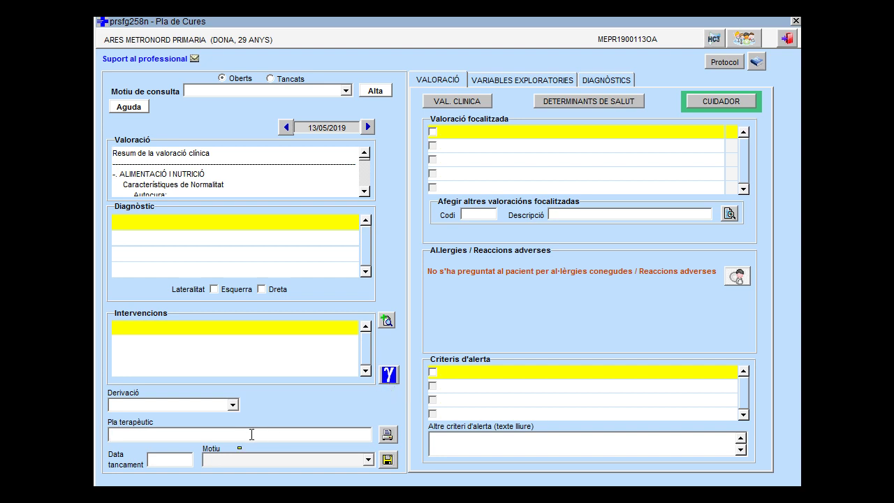